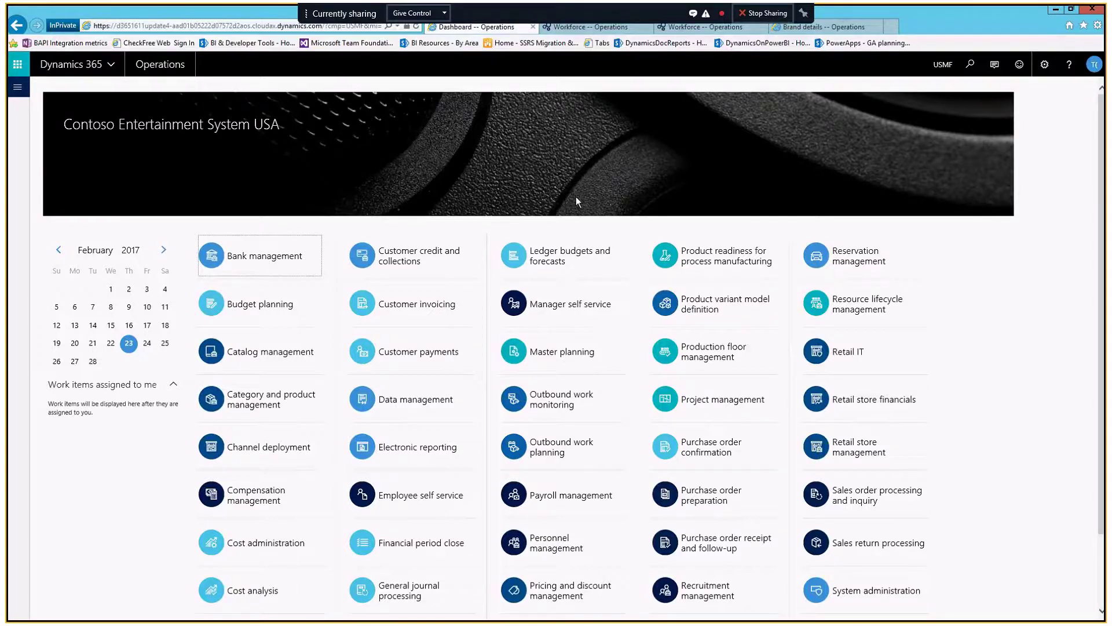
{"action": "scroll", "coordinate": [576, 196], "scroll_direction": "down", "scroll_amount": 2}
{"action": "scroll", "coordinate": [576, 197], "scroll_direction": "up", "scroll_amount": 2}
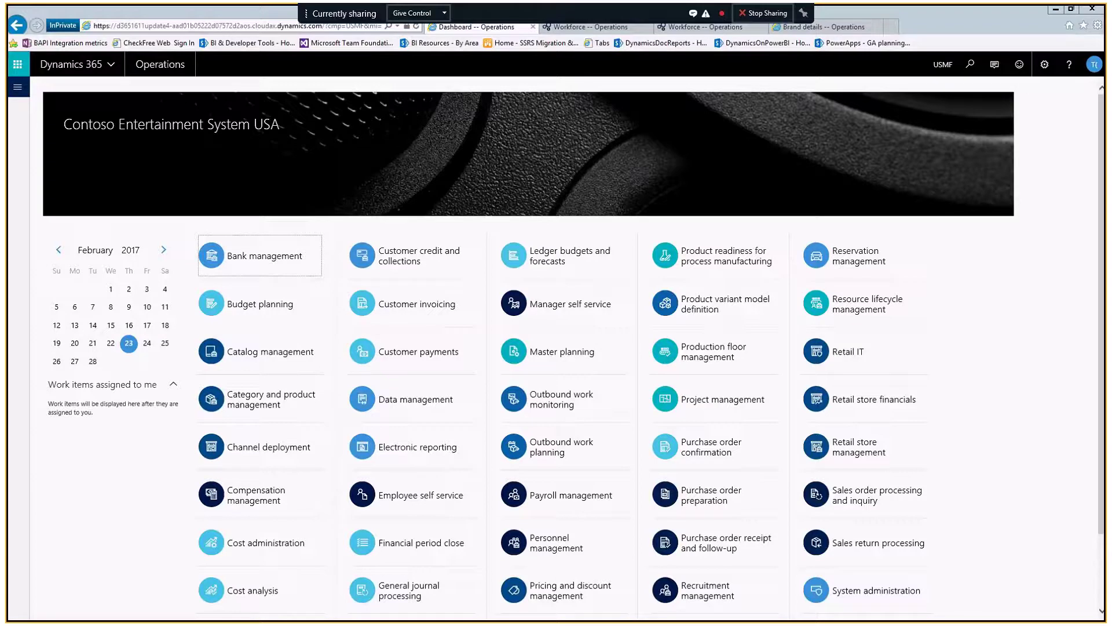
{"action": "left_click", "coordinate": [392, 188]}
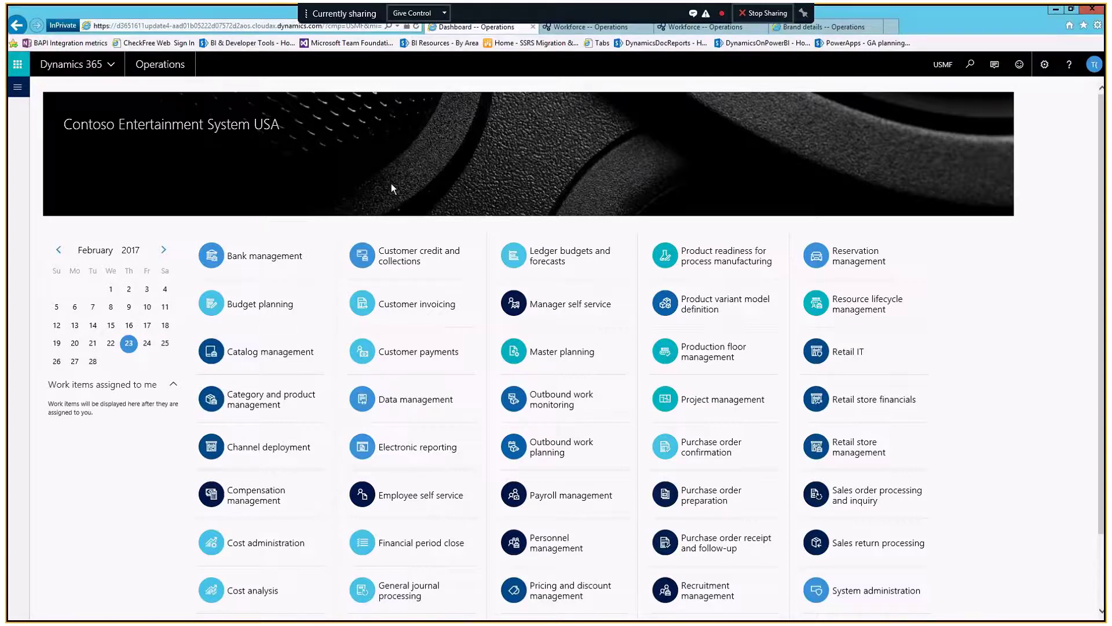
- Open the Reservation management workspace and scroll through its rental charts and Power BI tiles
{"action": "left_click", "coordinate": [841, 271]}
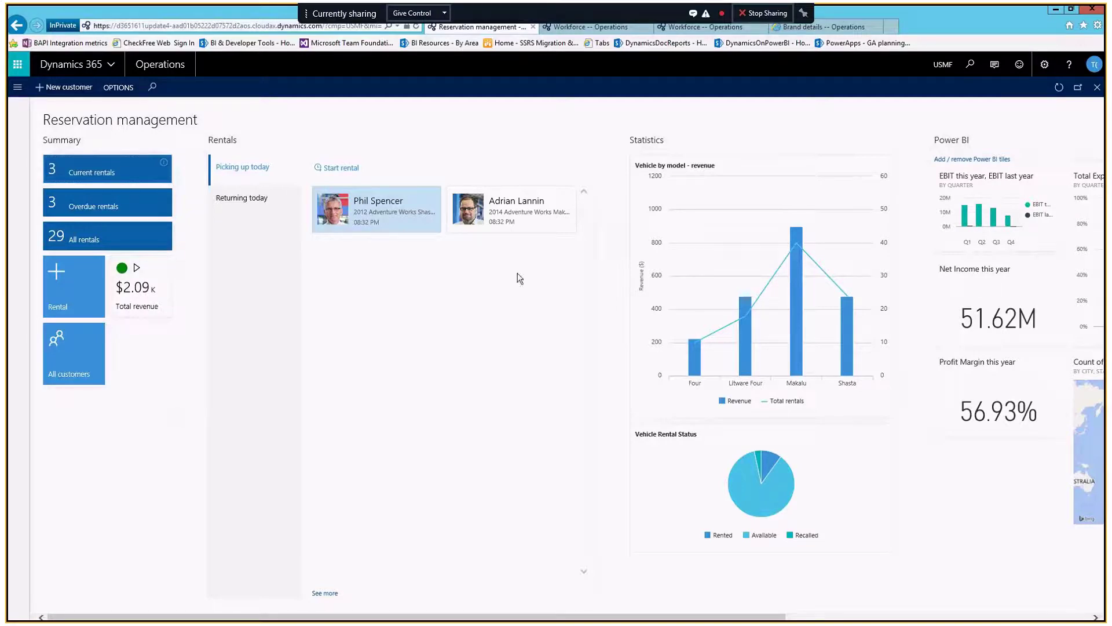
{"action": "scroll", "coordinate": [435, 234], "scroll_direction": "right", "scroll_amount": 2}
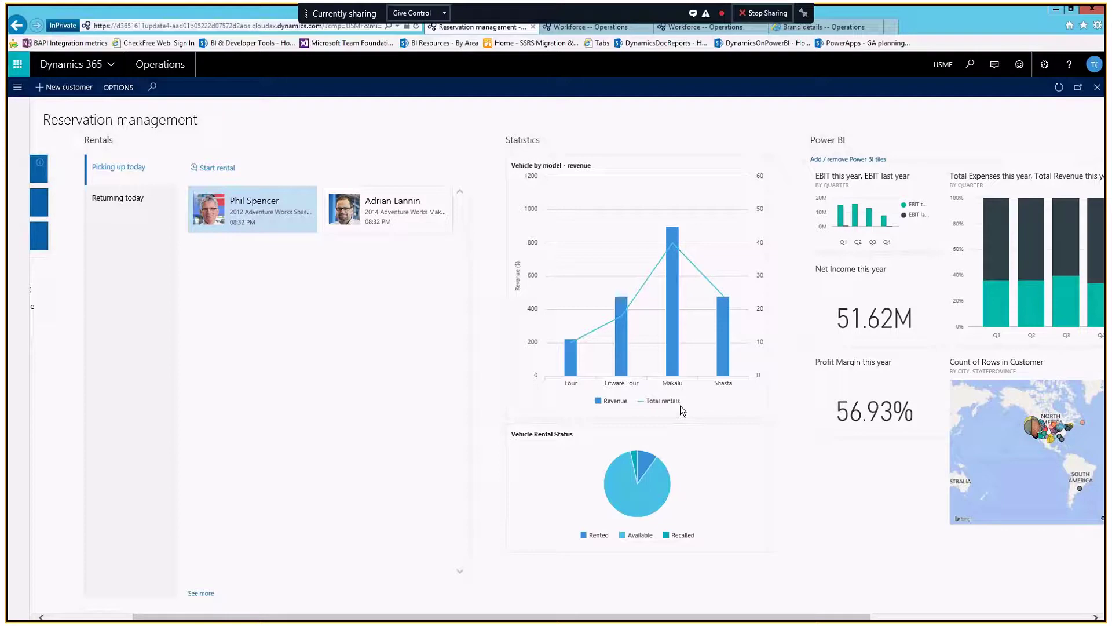
{"action": "mouse_move", "coordinate": [677, 321]}
{"action": "mouse_move", "coordinate": [631, 543]}
{"action": "scroll", "coordinate": [631, 543], "scroll_direction": "right", "scroll_amount": 3}
{"action": "scroll", "coordinate": [629, 542], "scroll_direction": "right", "scroll_amount": 1}
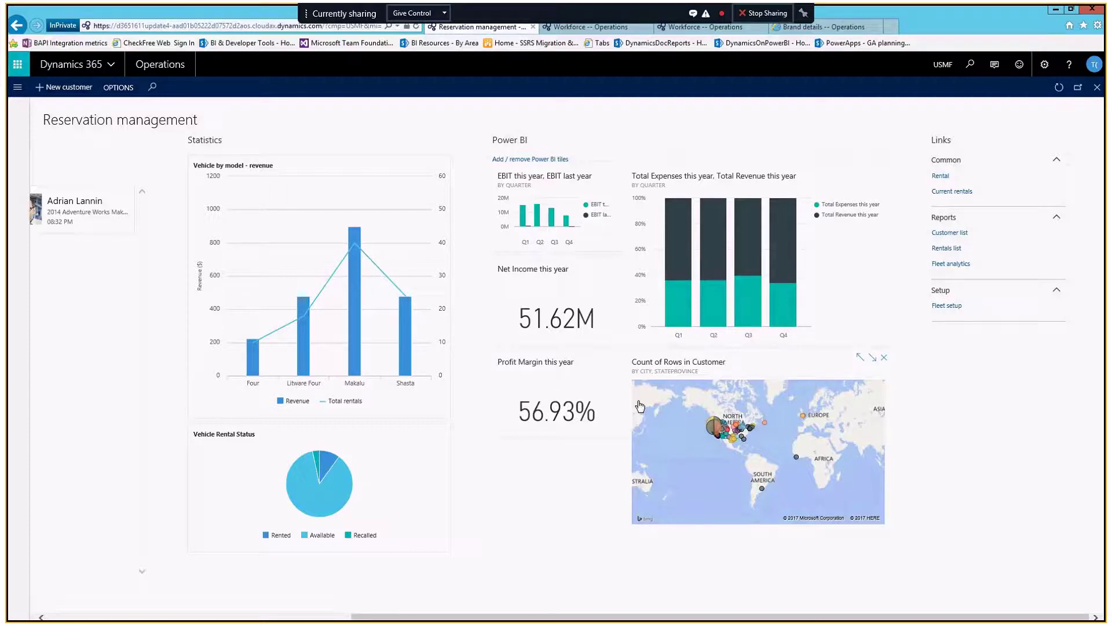
{"action": "mouse_move", "coordinate": [319, 266]}
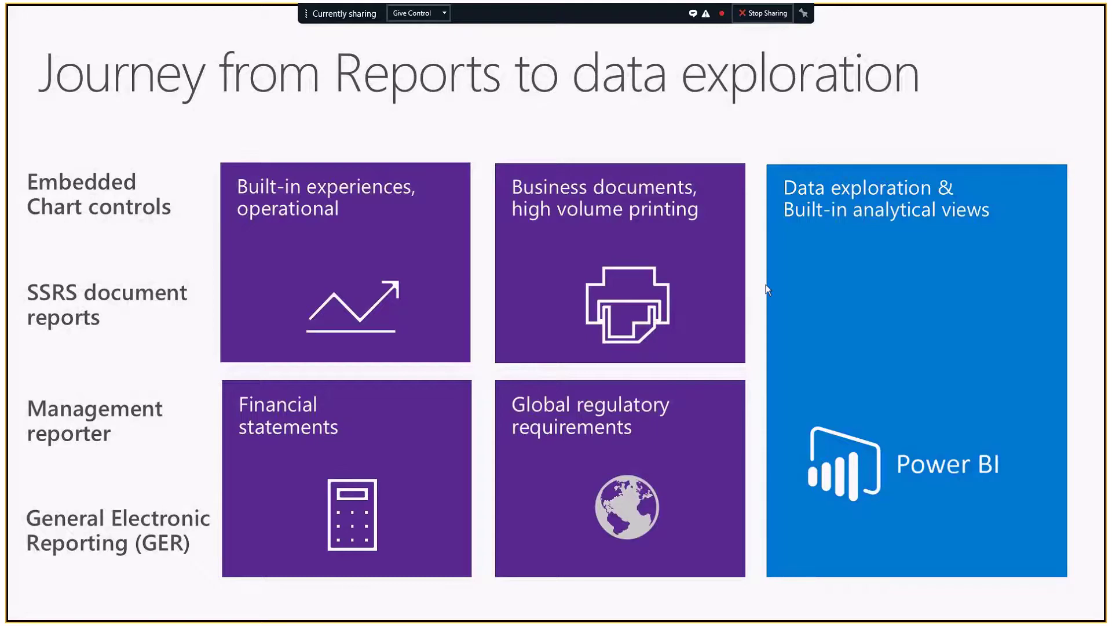
- Switch to the 'Journey from Reports to data exploration' PowerPoint slide
{"action": "key", "text": "alt+Tab"}
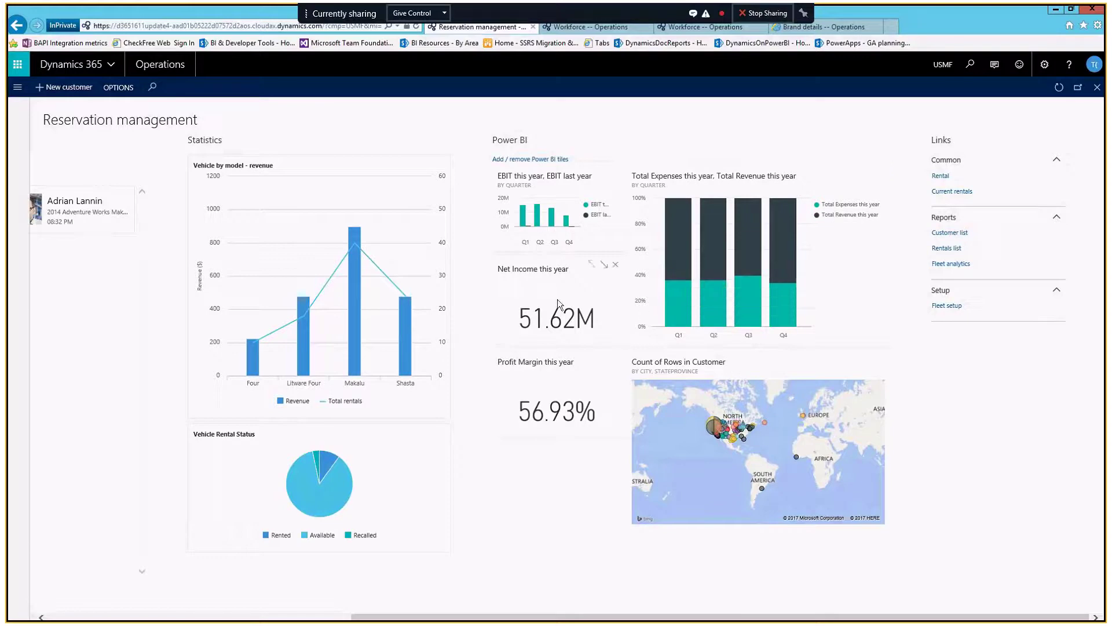
{"action": "left_click", "coordinate": [523, 166]}
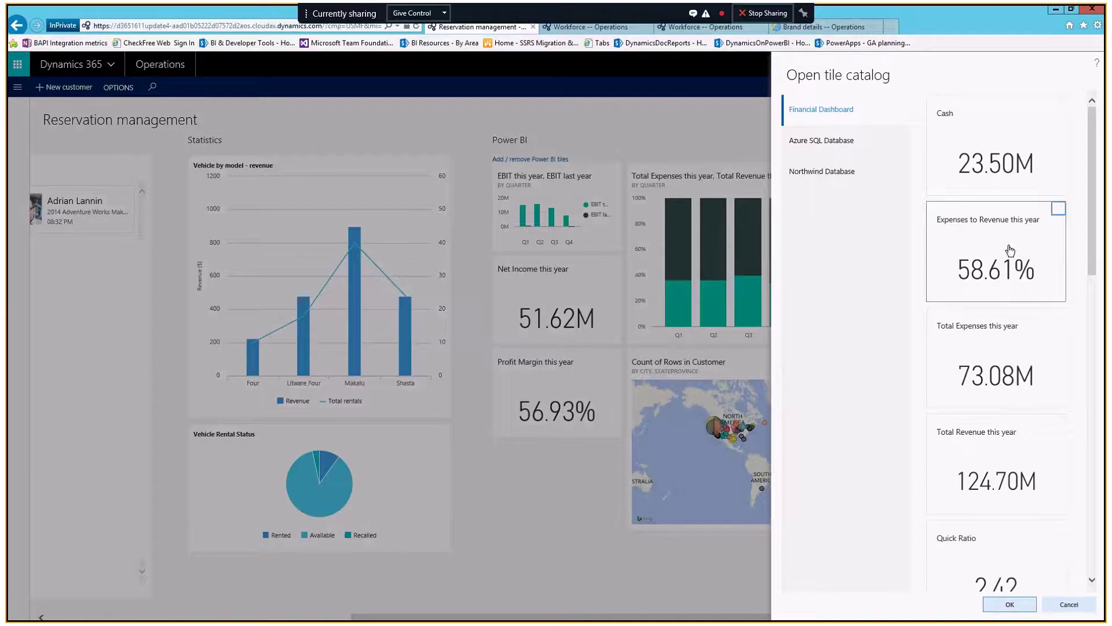
{"action": "left_click", "coordinate": [1092, 313]}
{"action": "left_click_drag", "start_coordinate": [1093, 313], "coordinate": [1085, 462]}
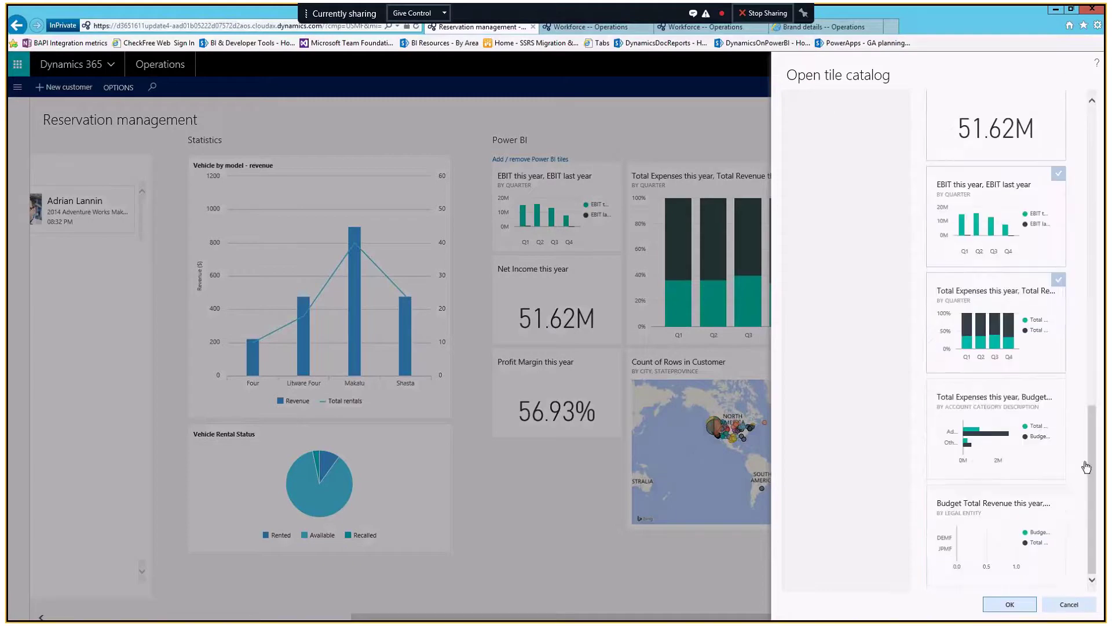
{"action": "left_click", "coordinate": [1053, 605]}
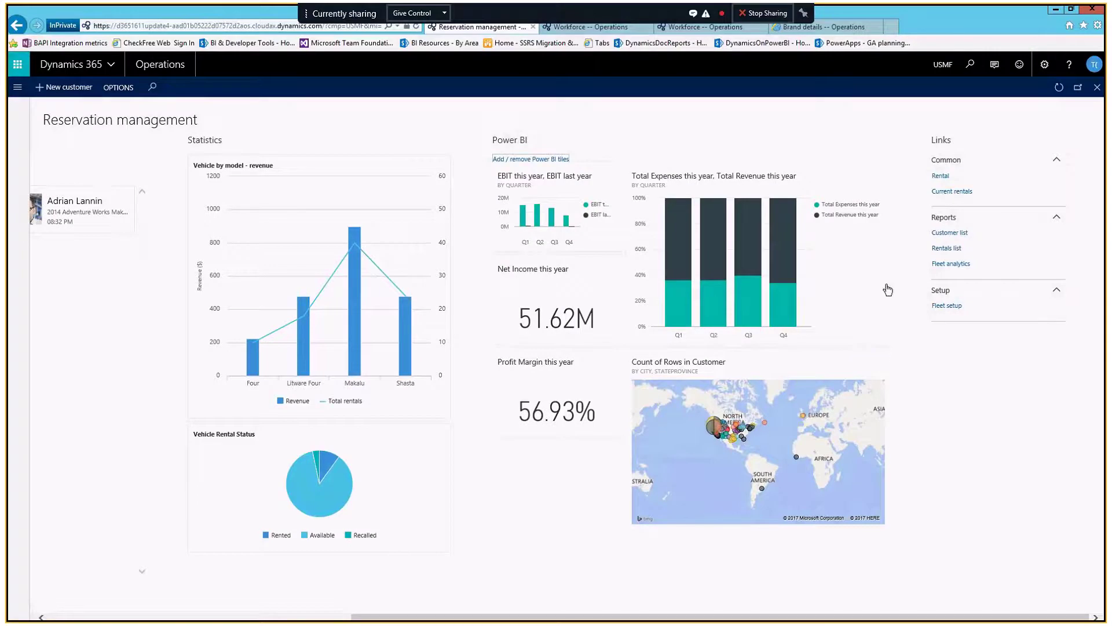
{"action": "scroll", "coordinate": [861, 263], "scroll_direction": "up", "scroll_amount": 5}
{"action": "scroll", "coordinate": [861, 263], "scroll_direction": "down", "scroll_amount": 5}
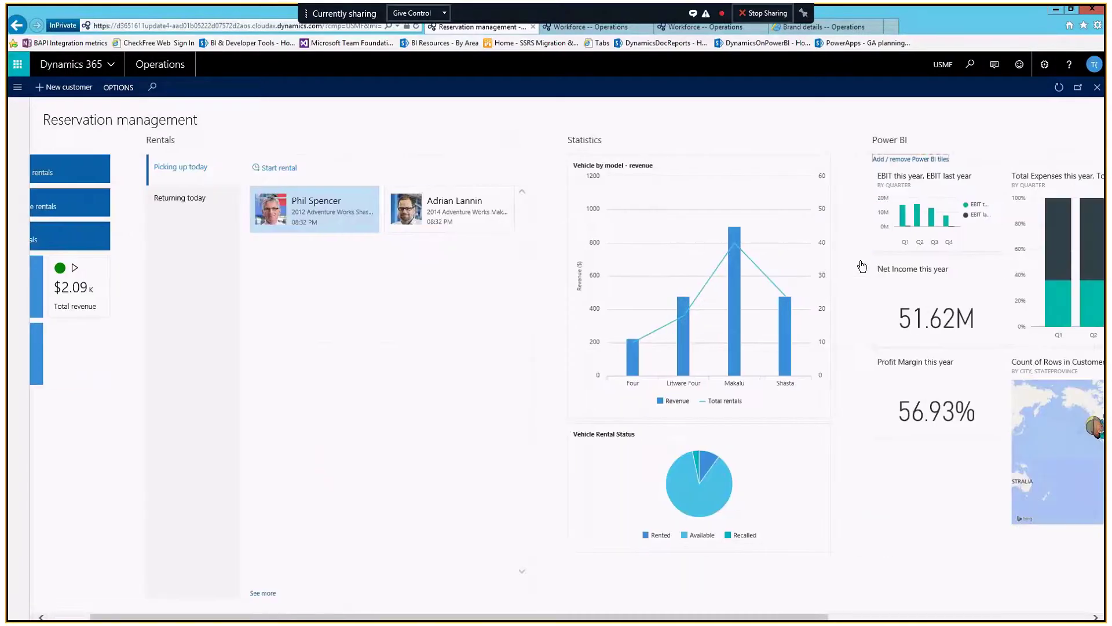
- Run the Customer list report to Screen, leaving the destination unchanged and Customer group blank
{"action": "left_click", "coordinate": [944, 234]}
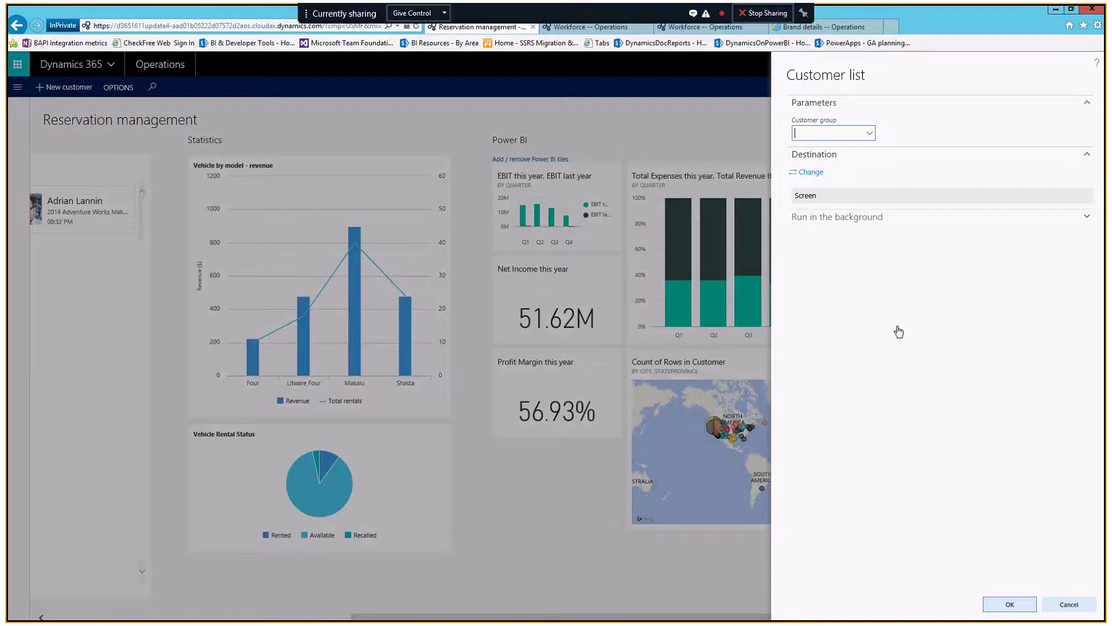
{"action": "left_click", "coordinate": [817, 173]}
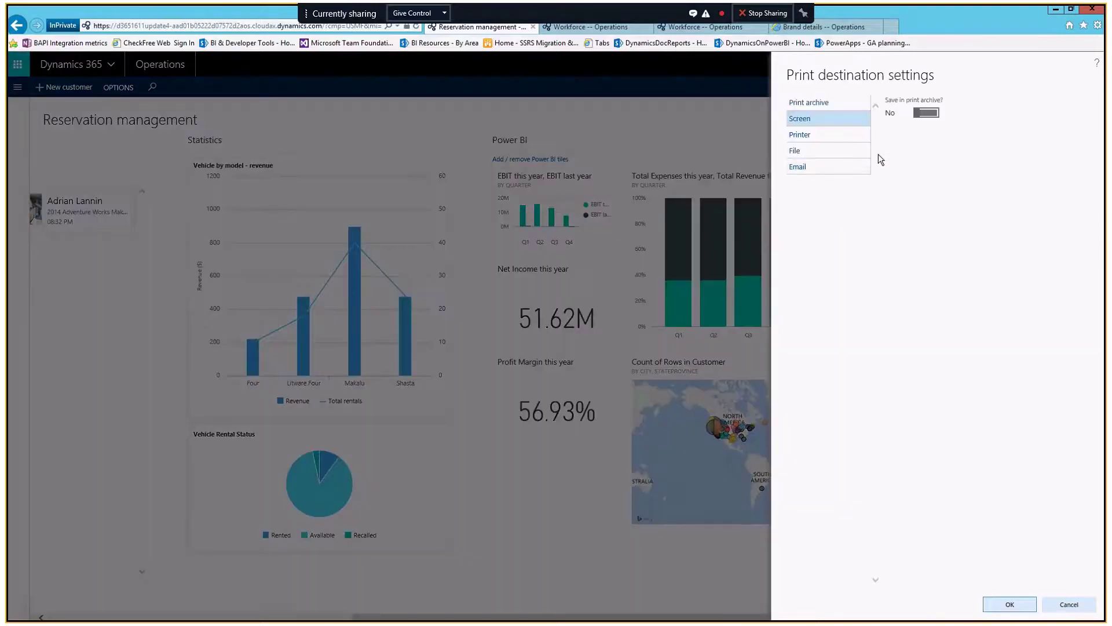
{"action": "right_click", "coordinate": [1055, 606]}
{"action": "left_click", "coordinate": [1051, 603]}
{"action": "left_click", "coordinate": [1051, 603]}
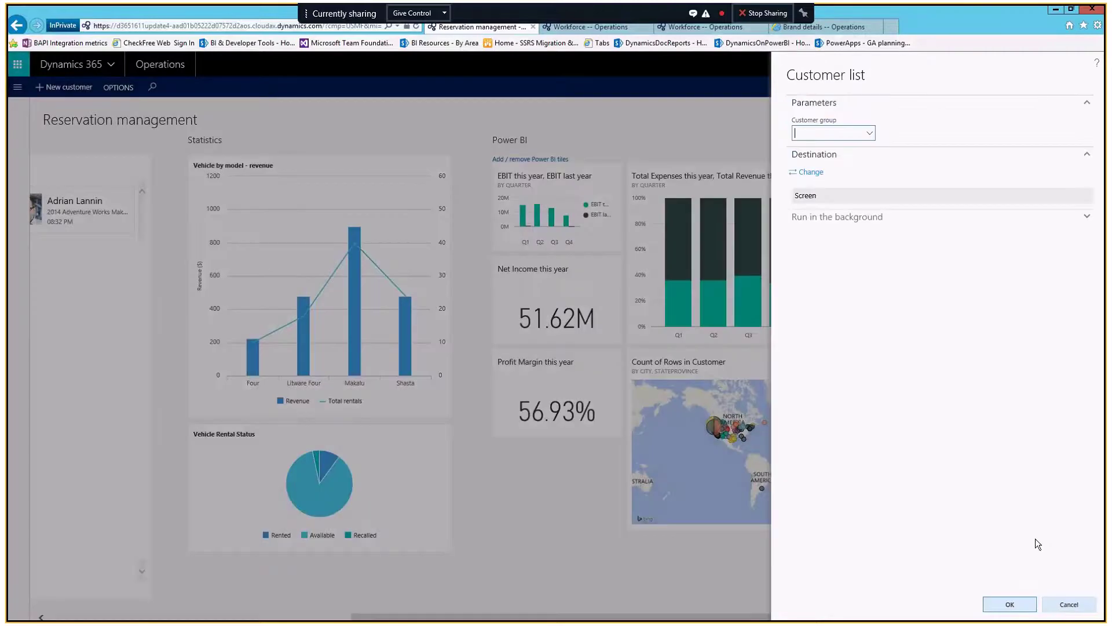
{"action": "left_click", "coordinate": [870, 135]}
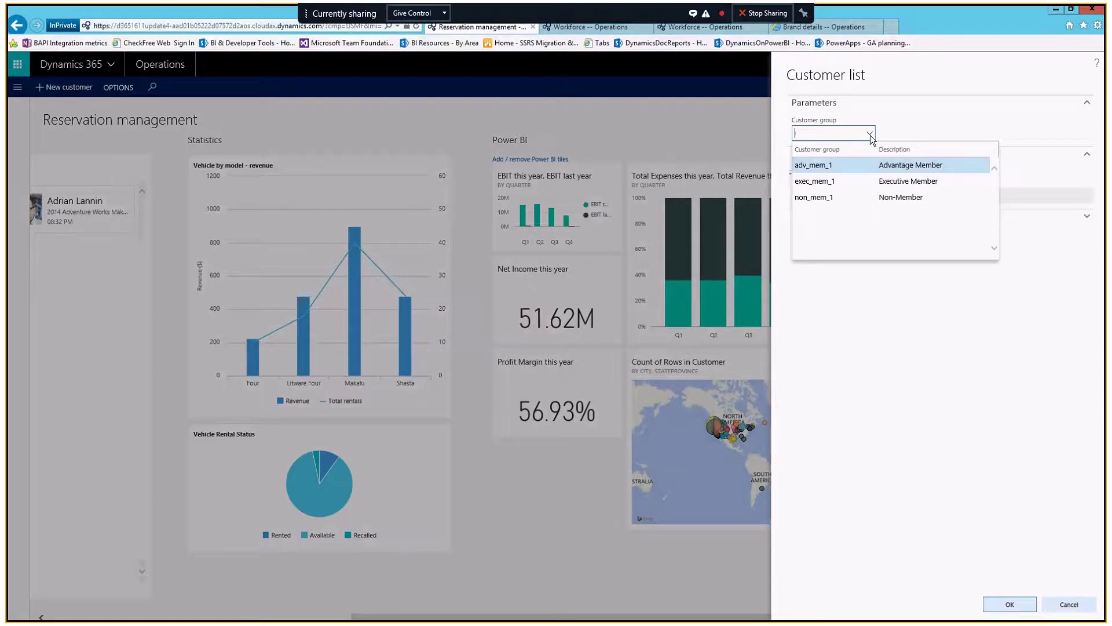
{"action": "left_click", "coordinate": [929, 302]}
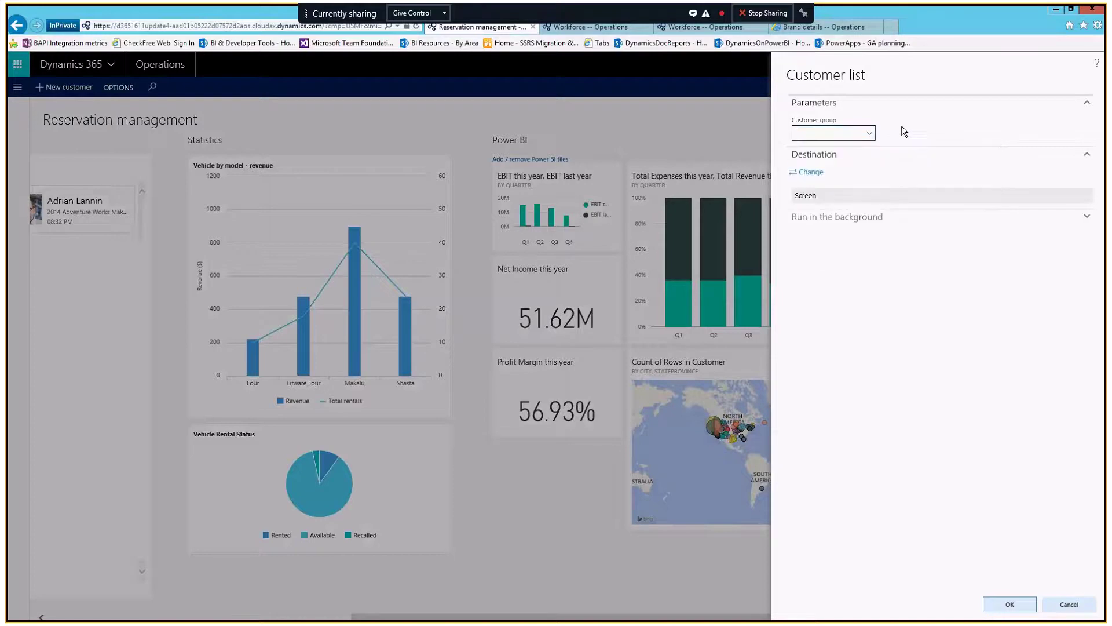
{"action": "left_click", "coordinate": [1009, 603]}
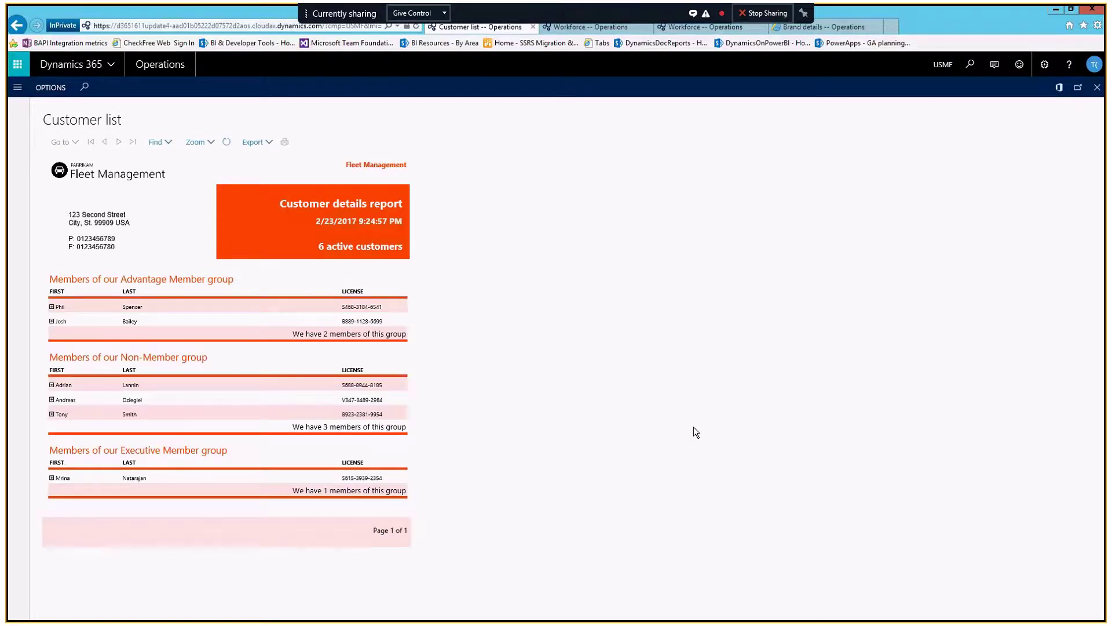
- Export the Customer details report as PDF, producing Customer list.pdf
{"action": "left_click", "coordinate": [266, 144]}
{"action": "left_click", "coordinate": [247, 160]}
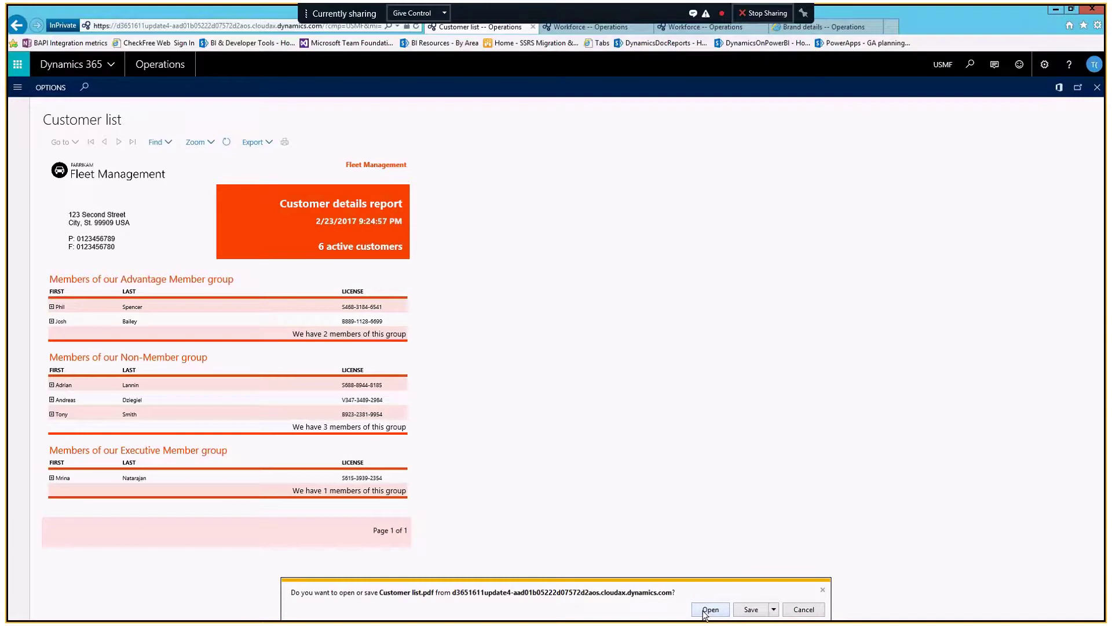
- Open the downloaded Customer list.pdf in Adobe Reader
{"action": "left_click", "coordinate": [707, 611]}
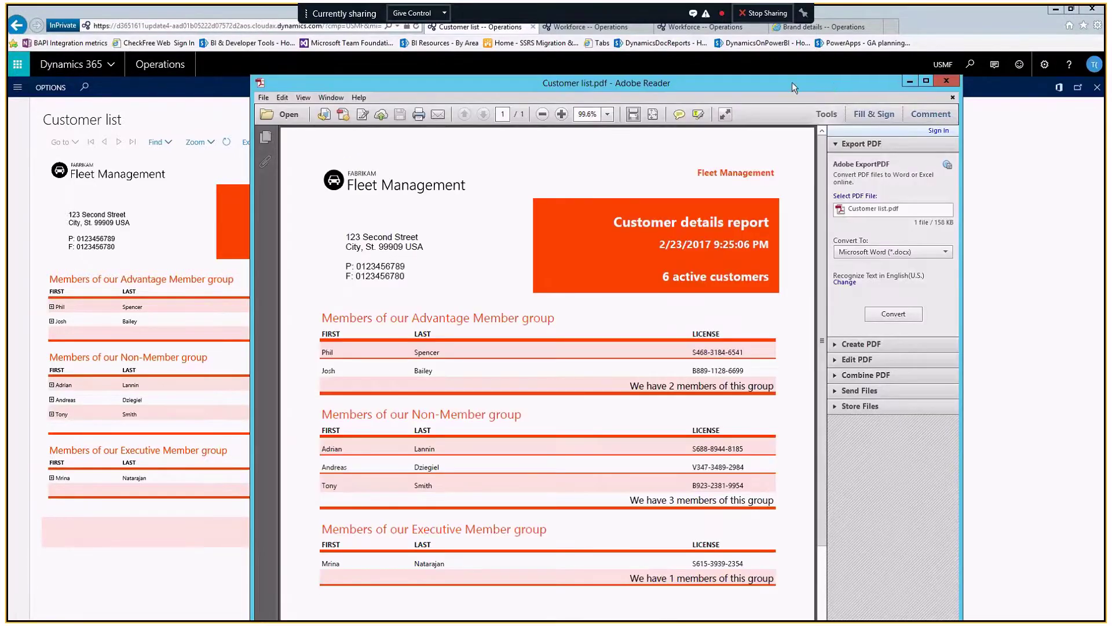
- Close the Customer list PDF and start the Customer list report again
{"action": "left_click", "coordinate": [947, 81]}
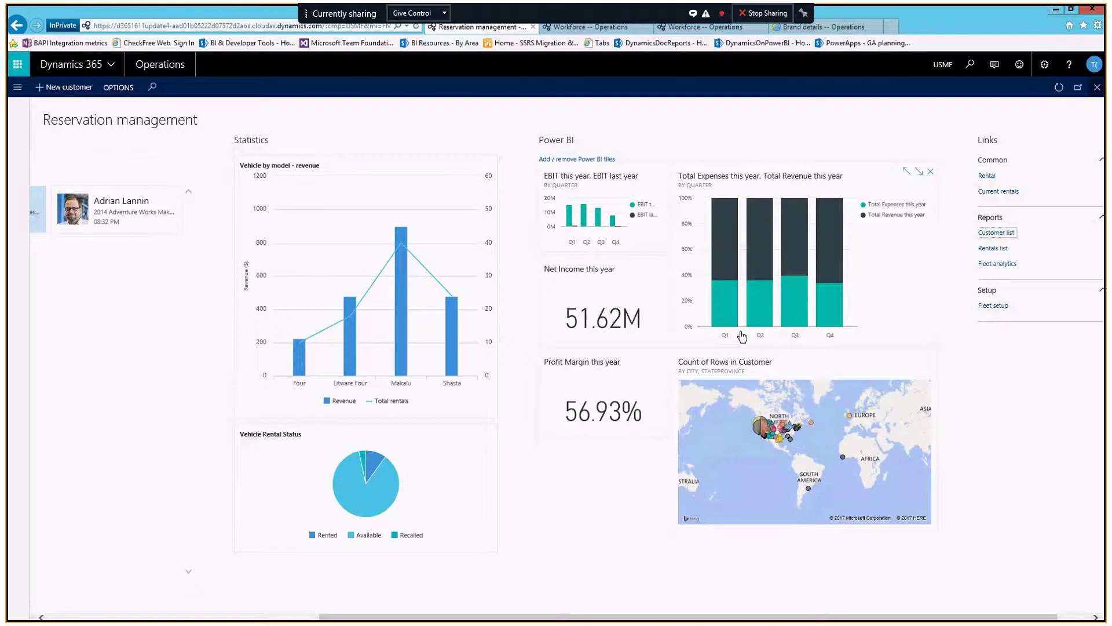
{"action": "left_click", "coordinate": [992, 236]}
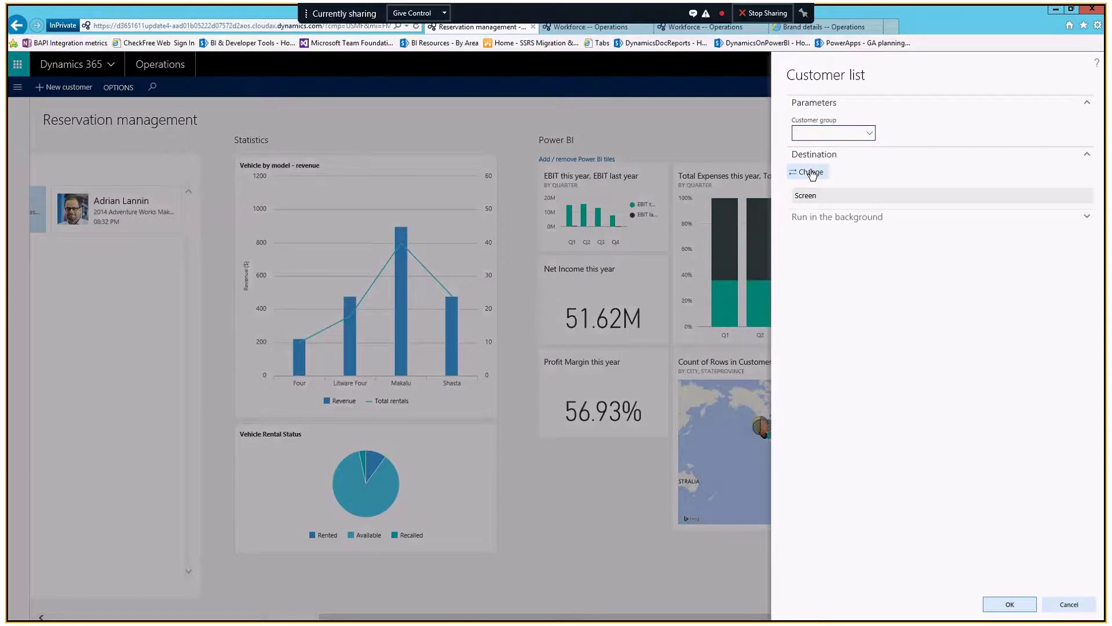
- Send the Customer list report to a PDF file named 'report' and run it
{"action": "left_click", "coordinate": [811, 173]}
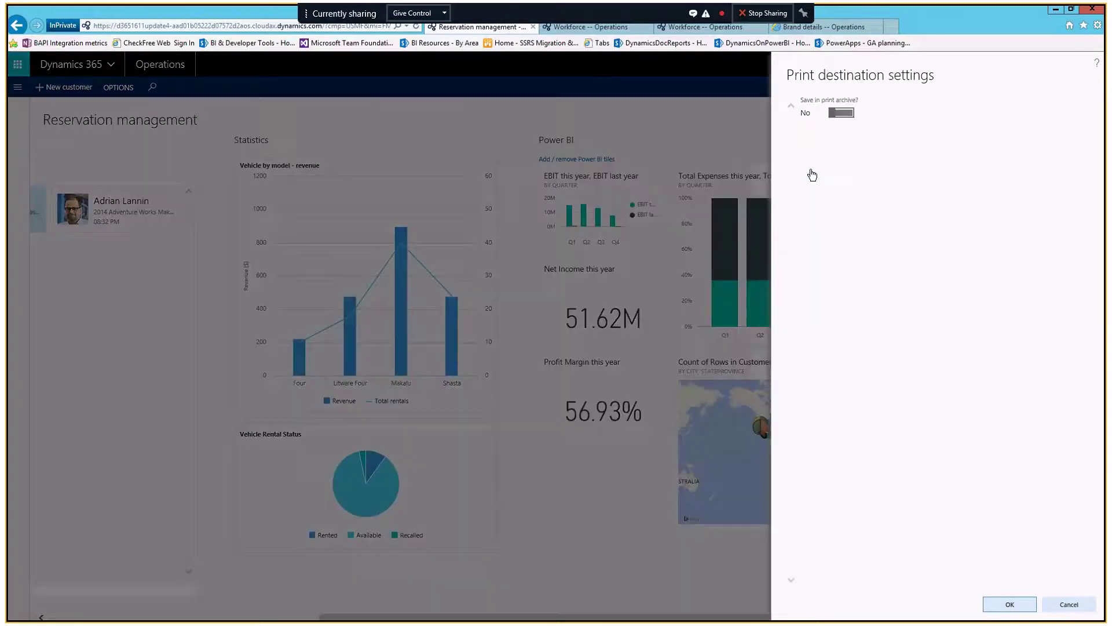
{"action": "left_click", "coordinate": [805, 148]}
{"action": "left_click", "coordinate": [993, 175]}
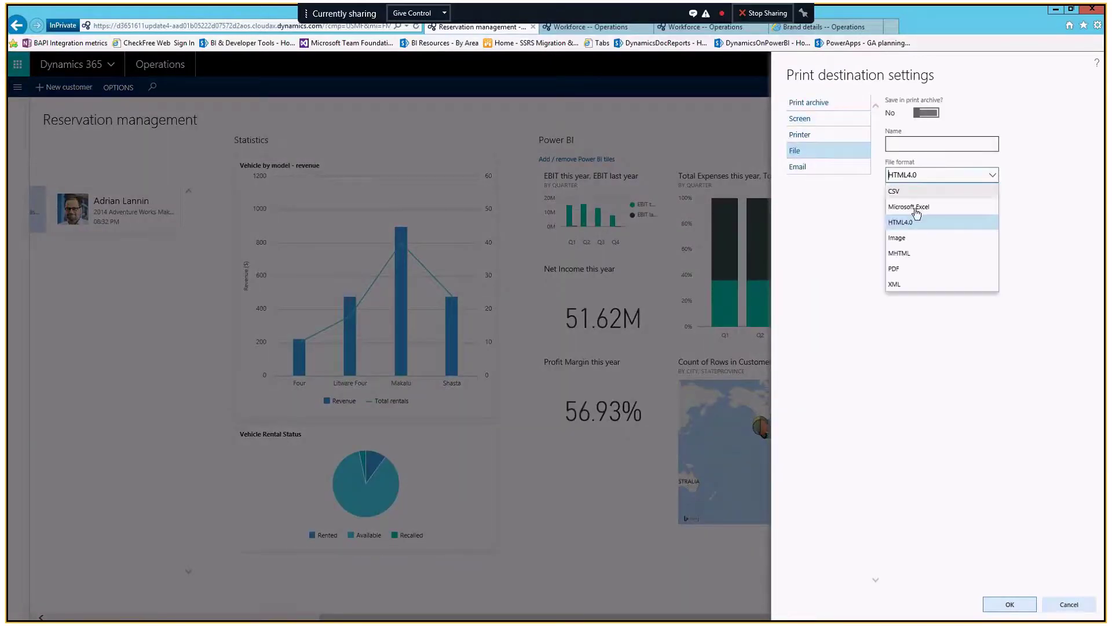
{"action": "left_click", "coordinate": [945, 144]}
{"action": "type", "text": "report"}
{"action": "key", "text": "Tab"}
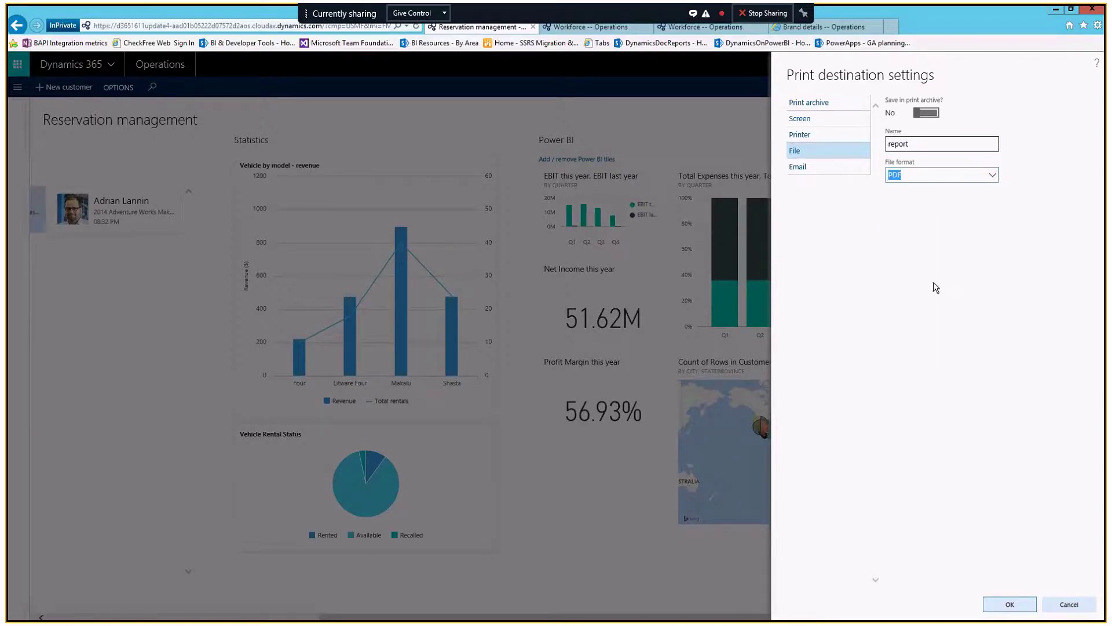
{"action": "left_click", "coordinate": [1009, 604]}
{"action": "left_click", "coordinate": [1009, 604]}
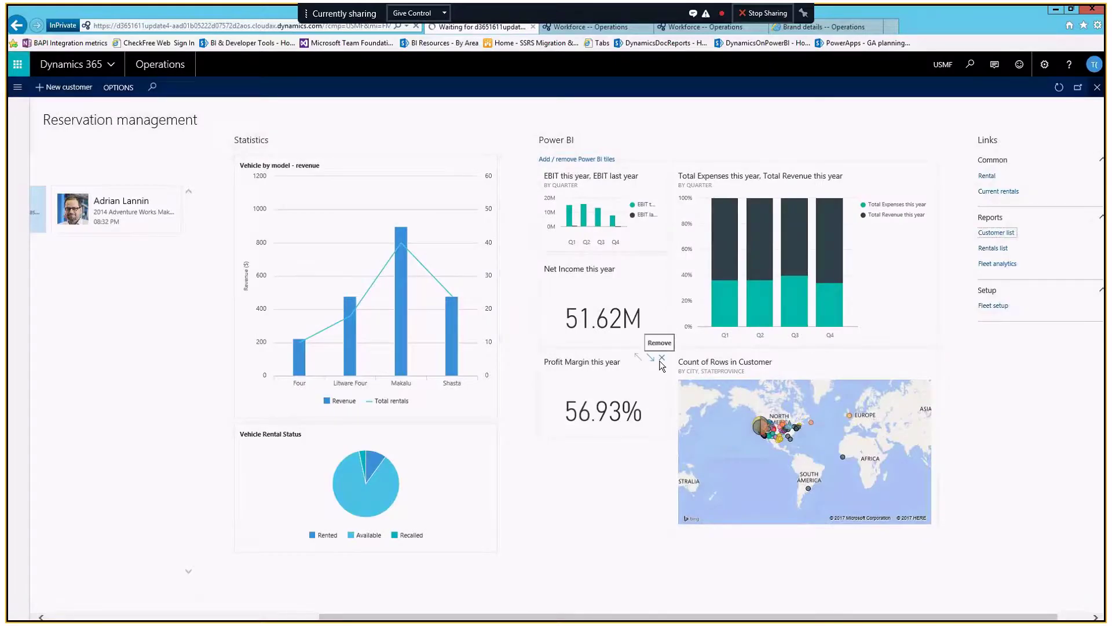
- View report.pdf's Customer details report in Adobe Reader, then close it
{"action": "left_click", "coordinate": [698, 609]}
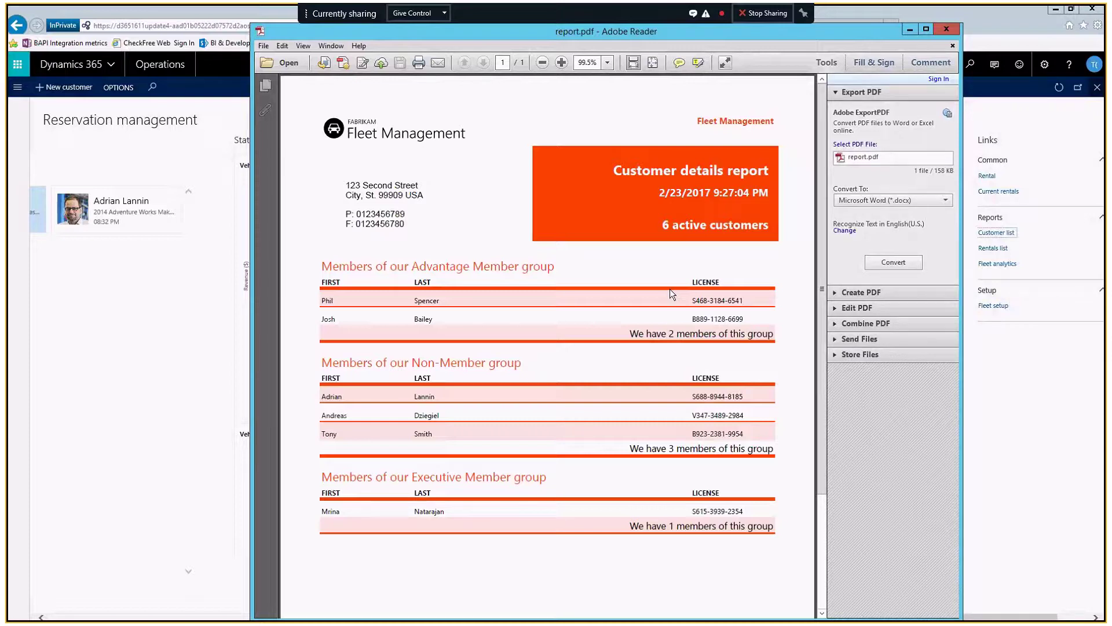
{"action": "left_click", "coordinate": [945, 29]}
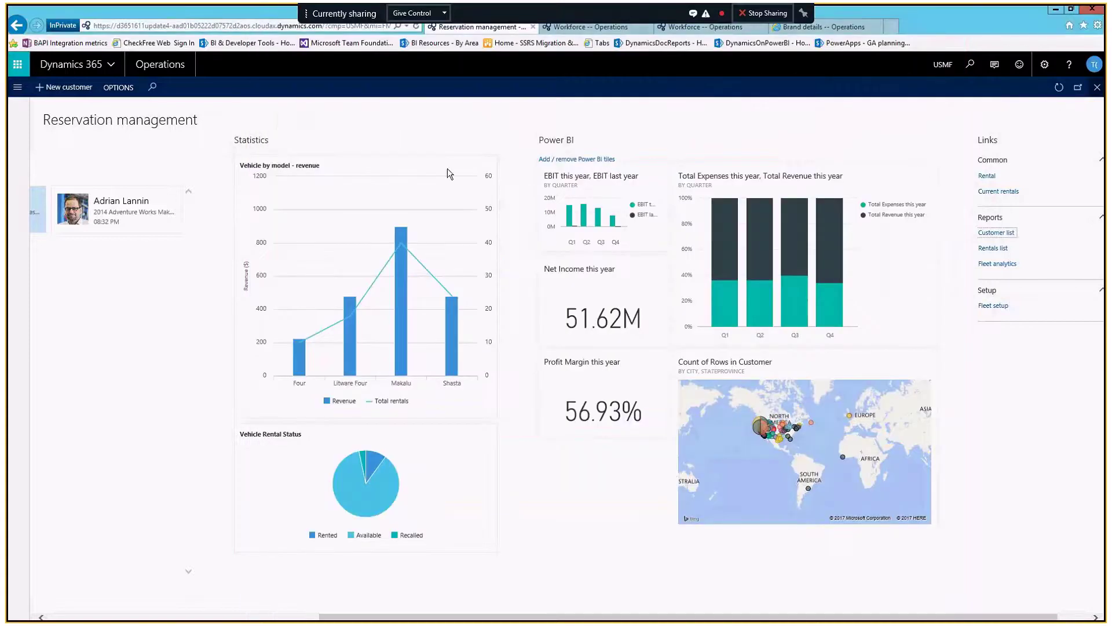
- Go to All sales orders via the Recent section of the navigation pane
{"action": "left_click", "coordinate": [18, 87]}
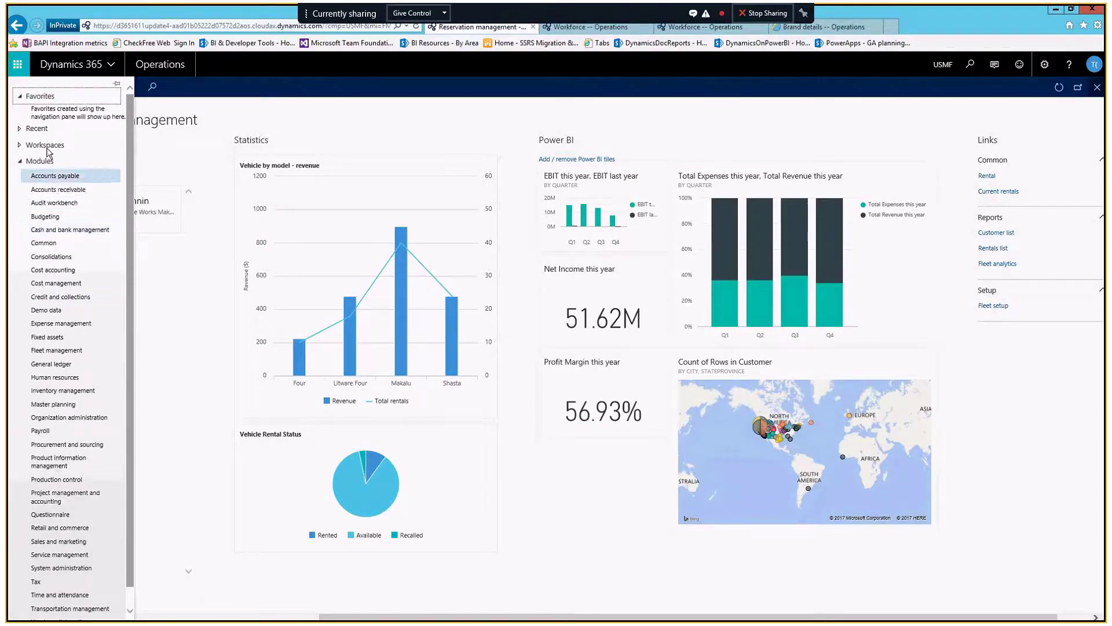
{"action": "left_click", "coordinate": [37, 128]}
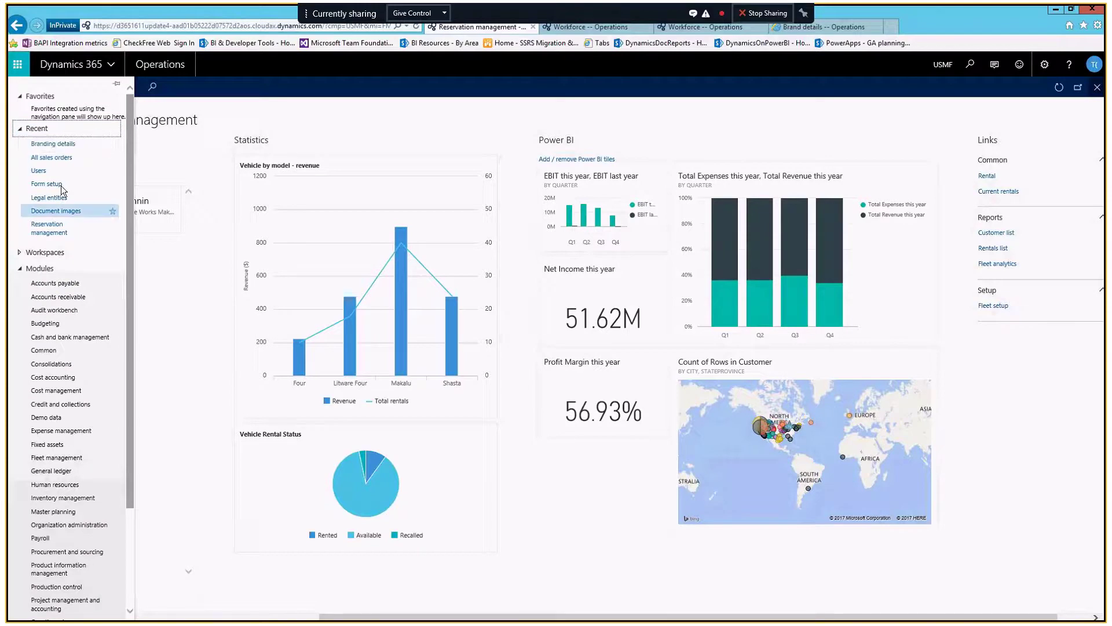
{"action": "left_click", "coordinate": [50, 156]}
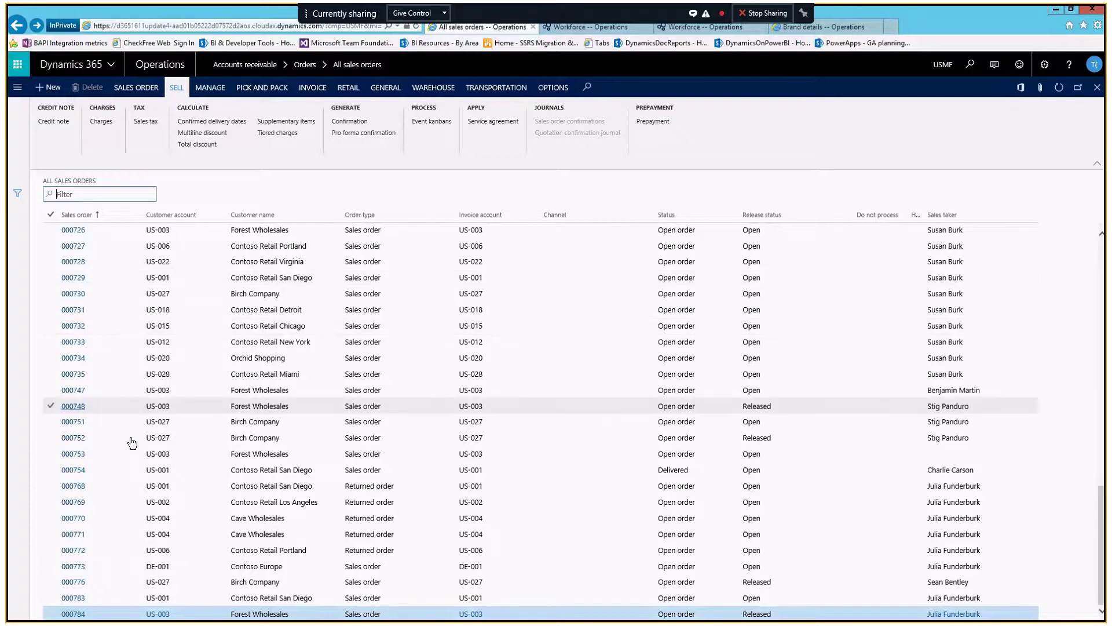
- Mark sales order 000751 and generate its sales order confirmation
{"action": "left_click", "coordinate": [51, 427]}
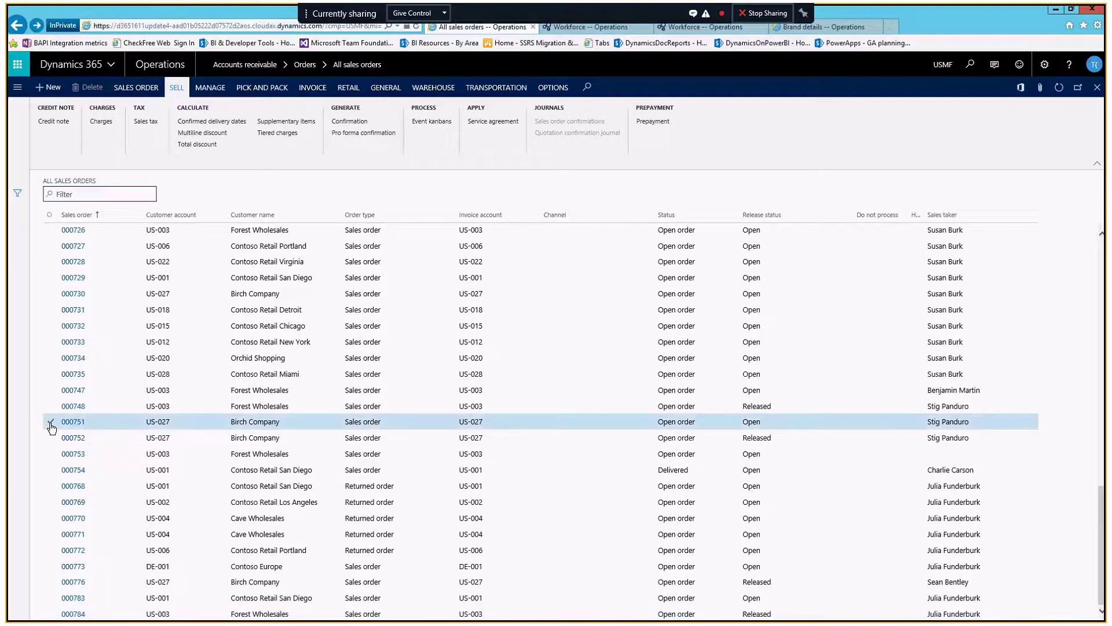
{"action": "left_click", "coordinate": [51, 427]}
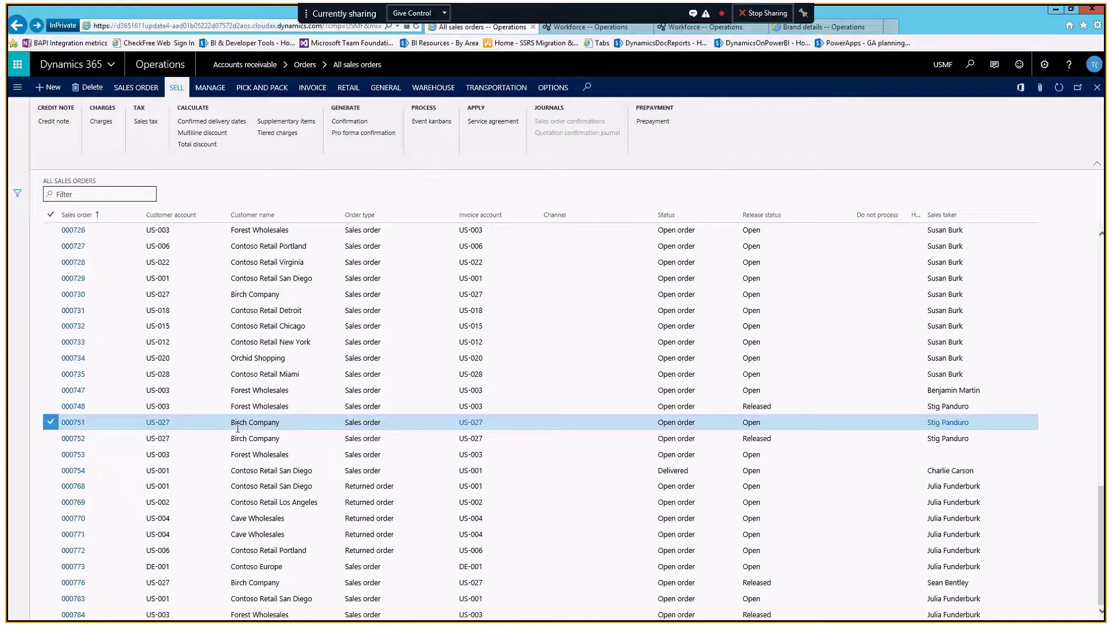
{"action": "left_click", "coordinate": [335, 126]}
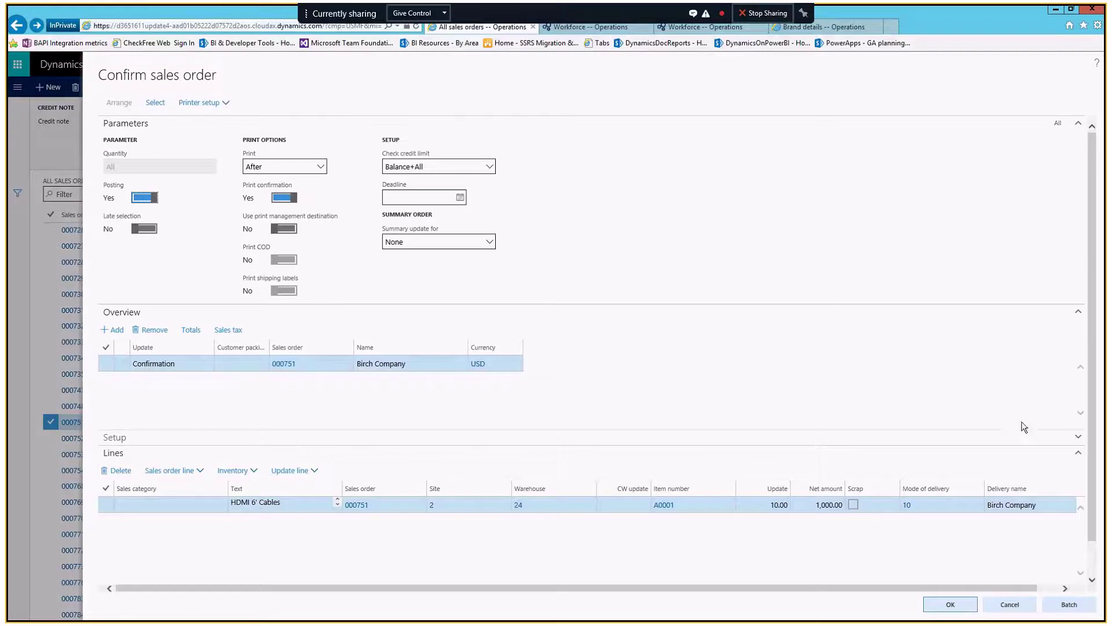
- Confirm sales order 000751 to display Confirmation 000751-1 for $1,000.00
{"action": "left_click", "coordinate": [951, 605]}
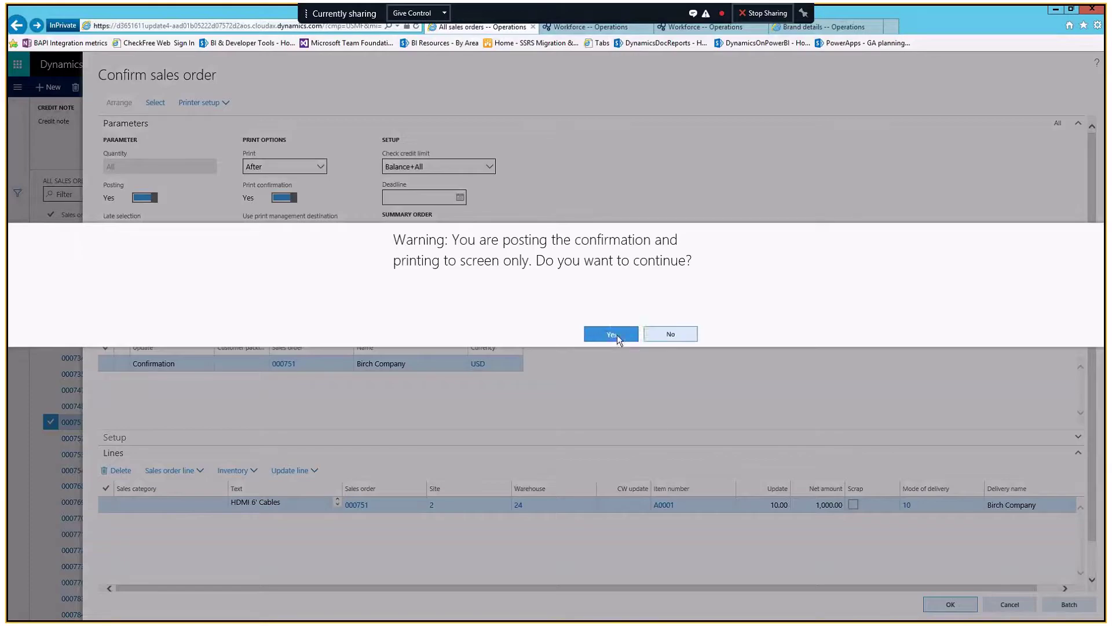
{"action": "left_click", "coordinate": [615, 334]}
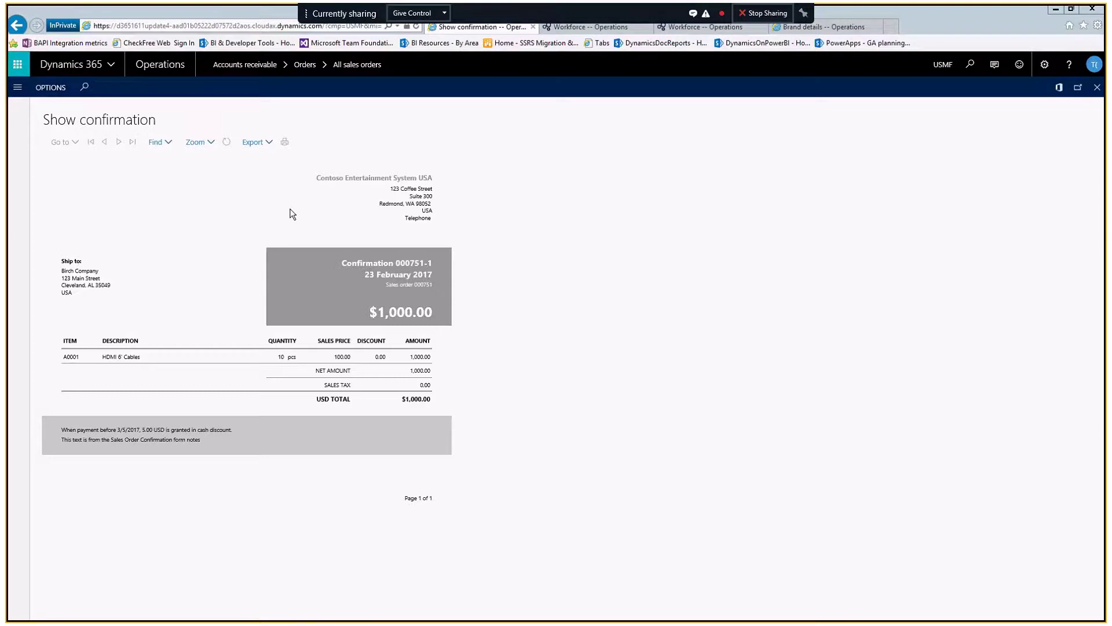
- Close the Confirmation 000751-1 report to return to the All sales orders list
{"action": "left_click", "coordinate": [461, 174]}
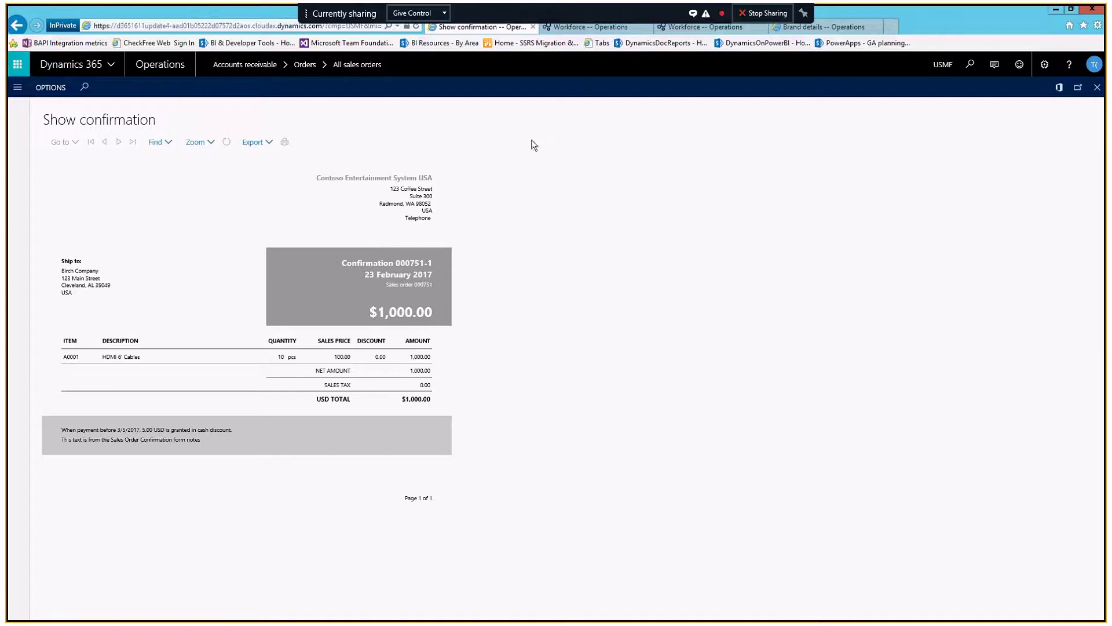
{"action": "left_click", "coordinate": [1096, 90]}
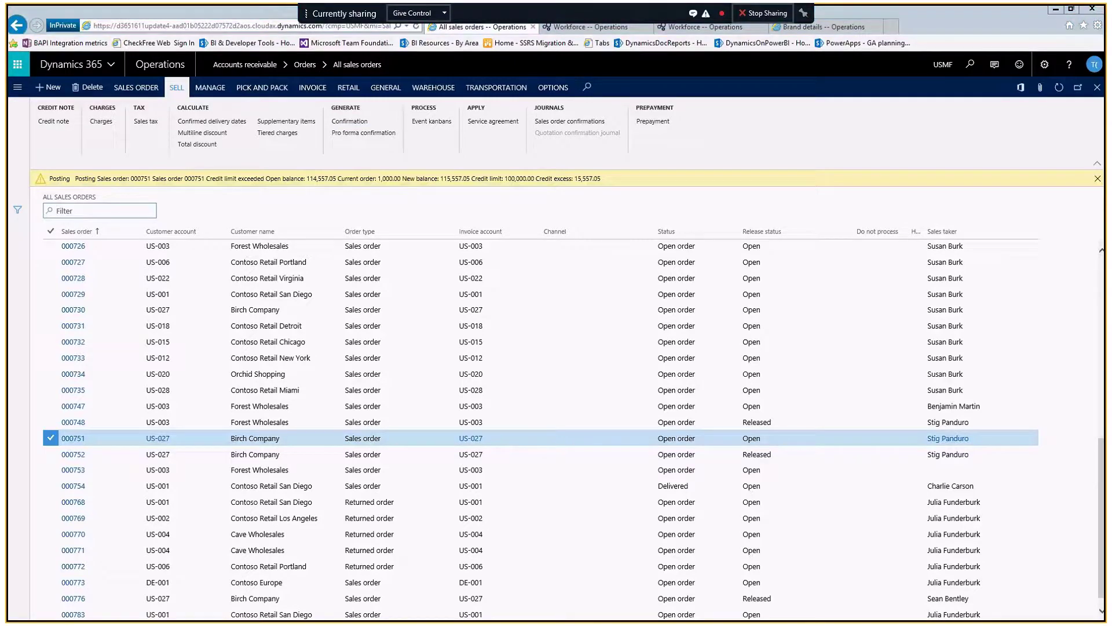
- Advance the PowerPoint slideshow to the spring release feature list slide
{"action": "key", "text": "alt+Tab"}
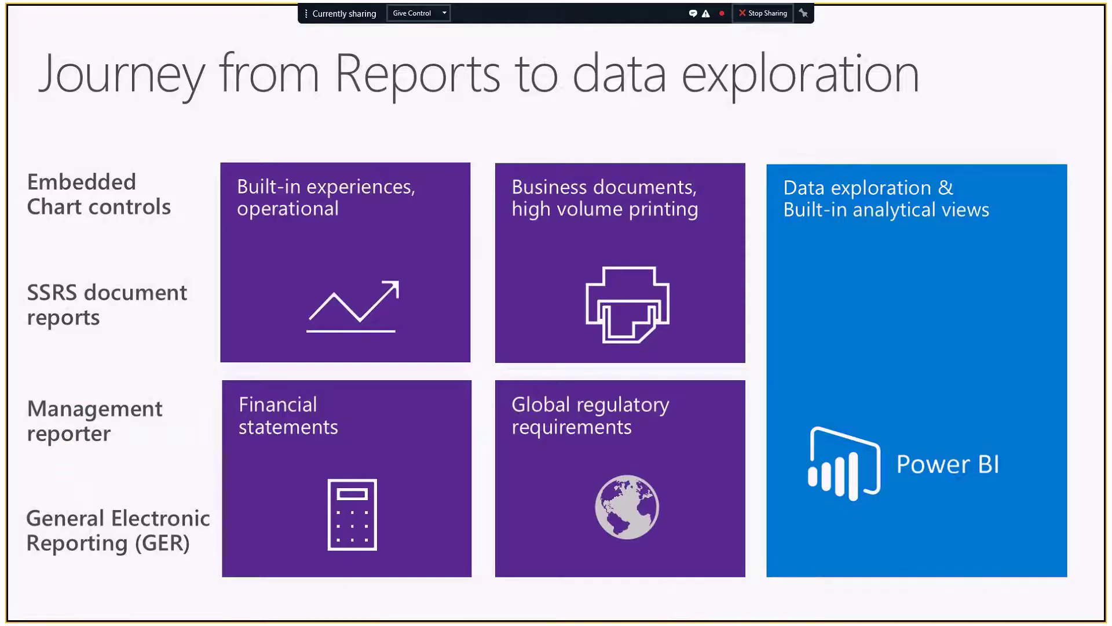
{"action": "left_click", "coordinate": [544, 246]}
{"action": "left_click", "coordinate": [647, 302]}
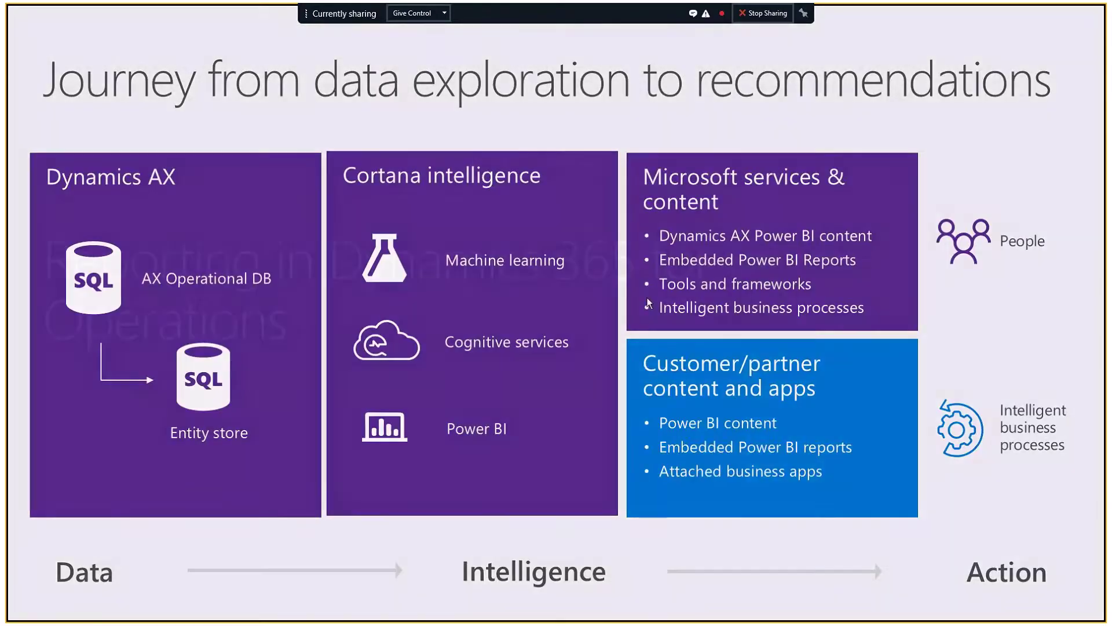
{"action": "left_click", "coordinate": [648, 302]}
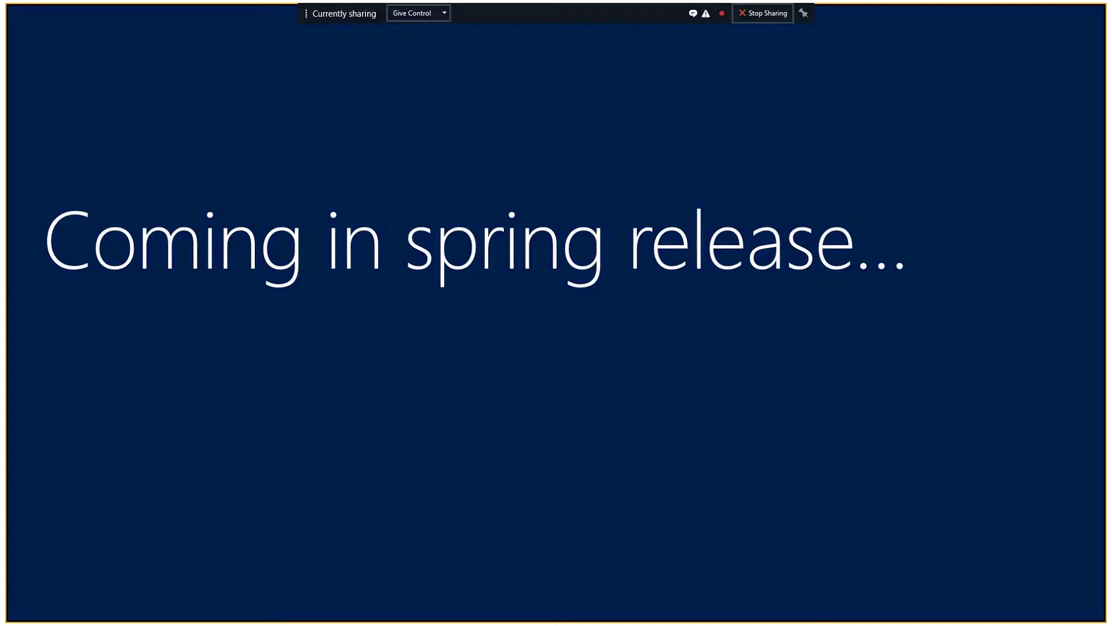
{"action": "key", "text": "Right"}
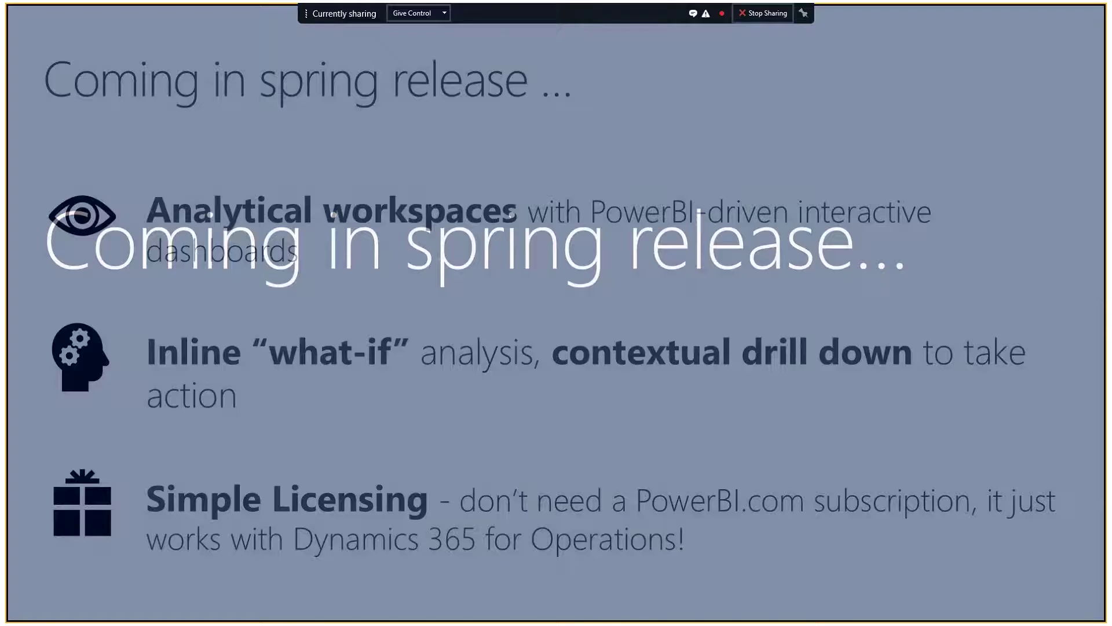